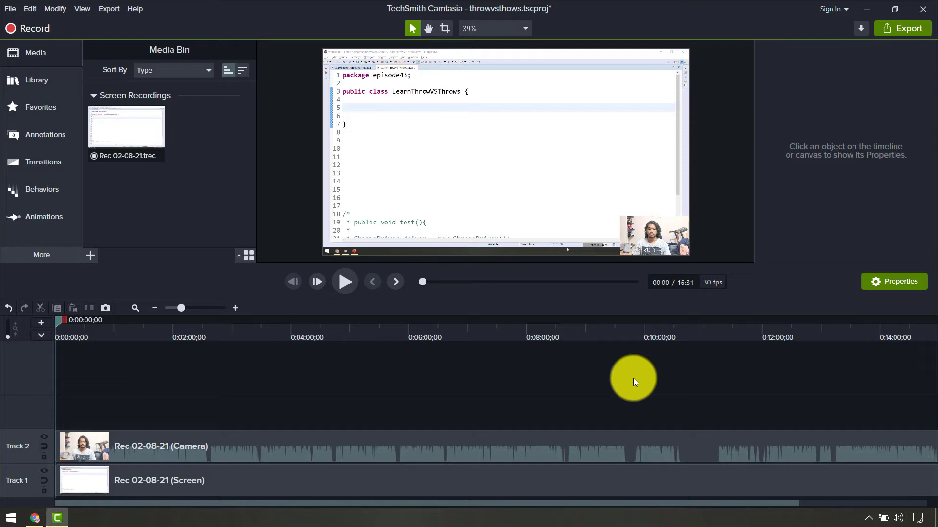
- Save the Camtasia project containing the screen and camera recordings with Ctrl+S
key(ctrl+s)
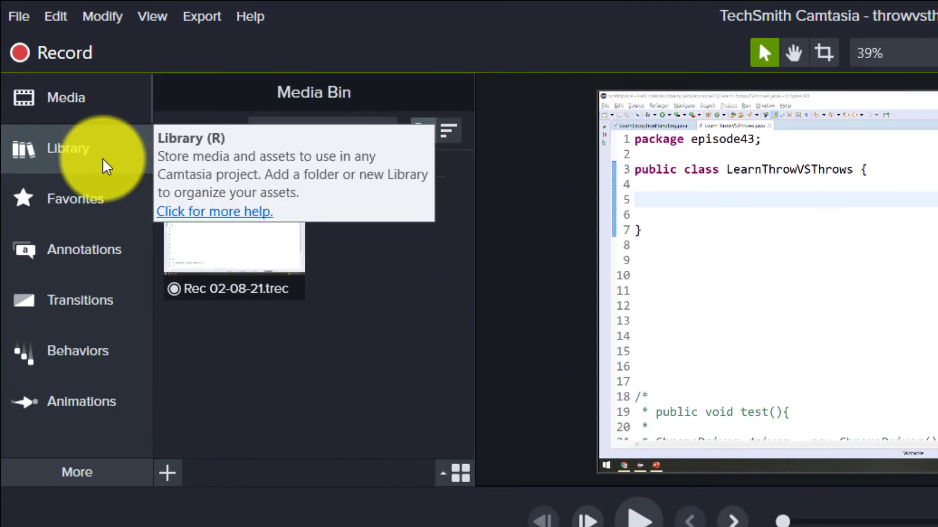
- Add the basic ellipse shape from Annotations to a new track at the playhead
click(105, 166)
click(126, 240)
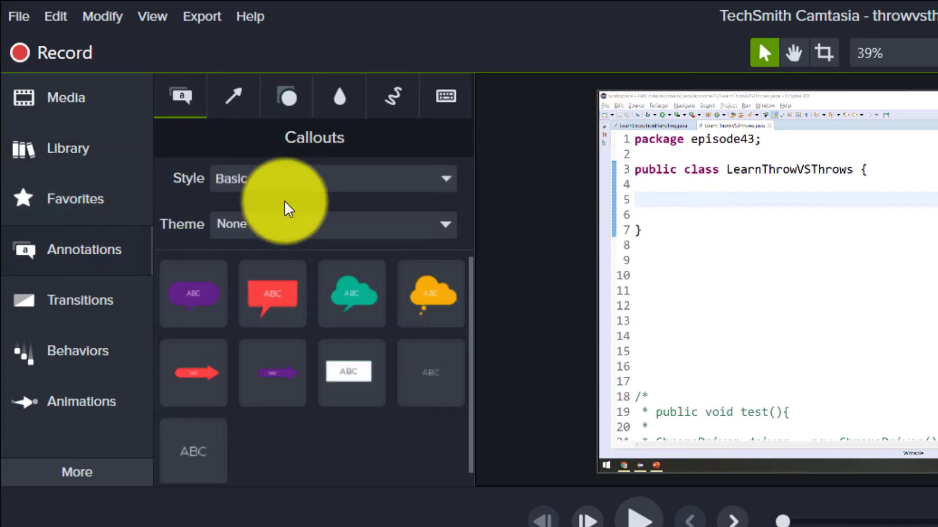
click(295, 102)
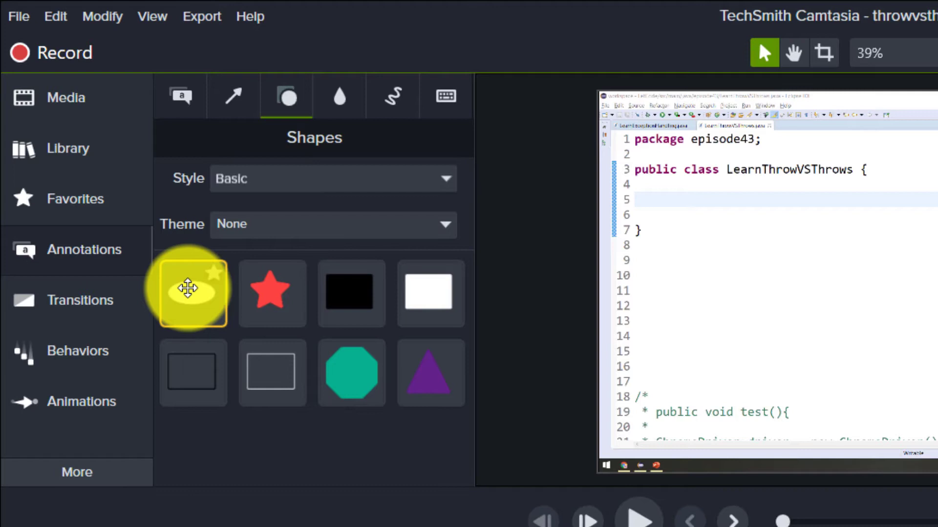
right_click(188, 288)
click(229, 310)
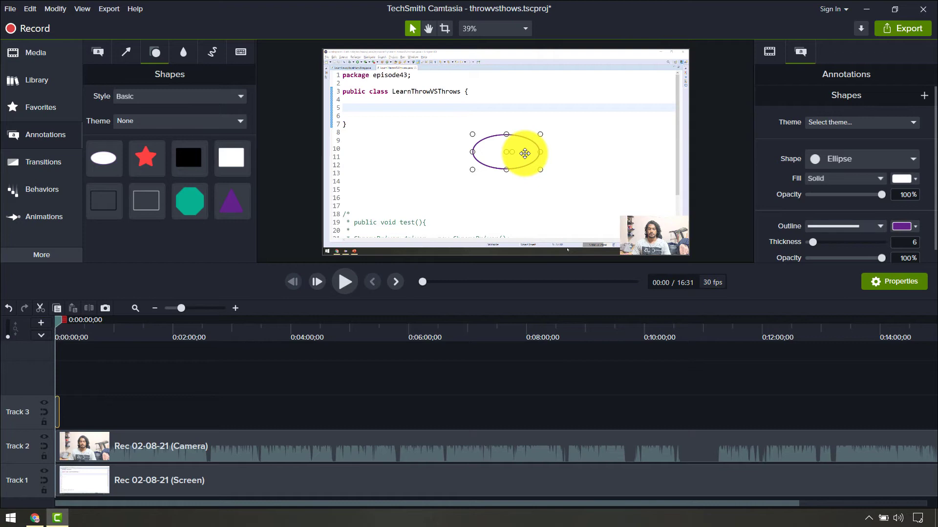
- Resize the ellipse in Visual Properties to a 349 by 349 circle
click(769, 52)
scroll(789, 161, down, 1)
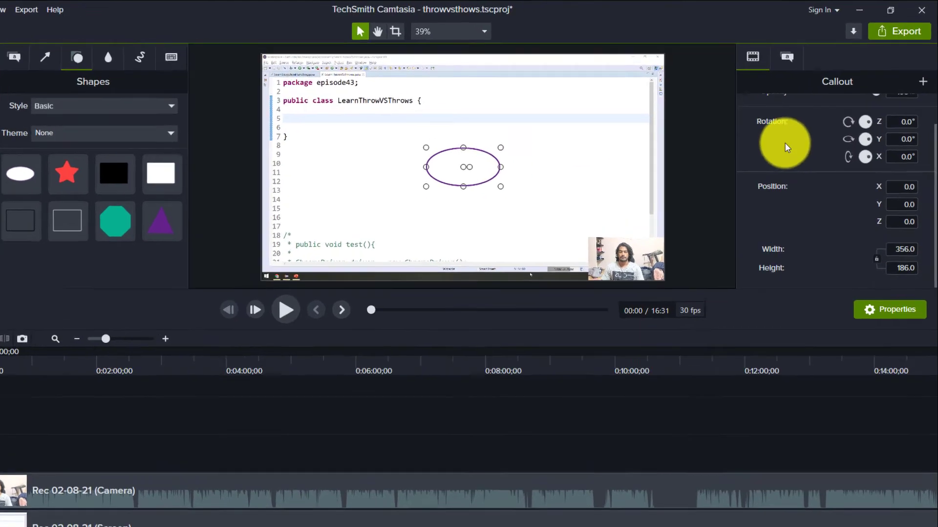
scroll(784, 143, up, 1)
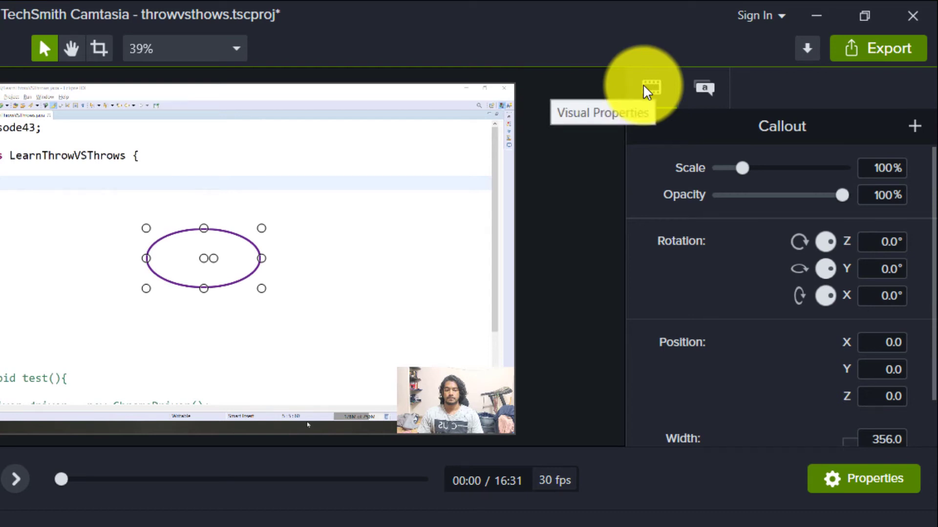
scroll(782, 337, down, 1)
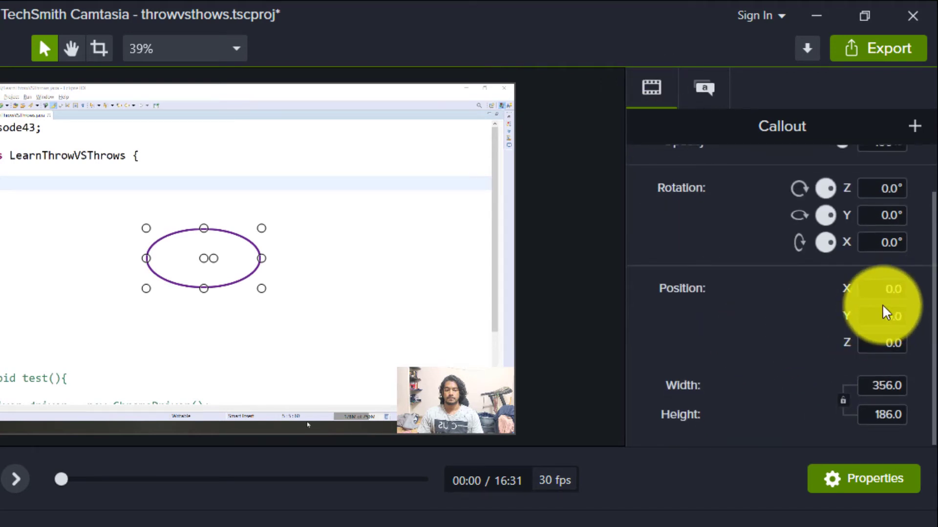
click(874, 386)
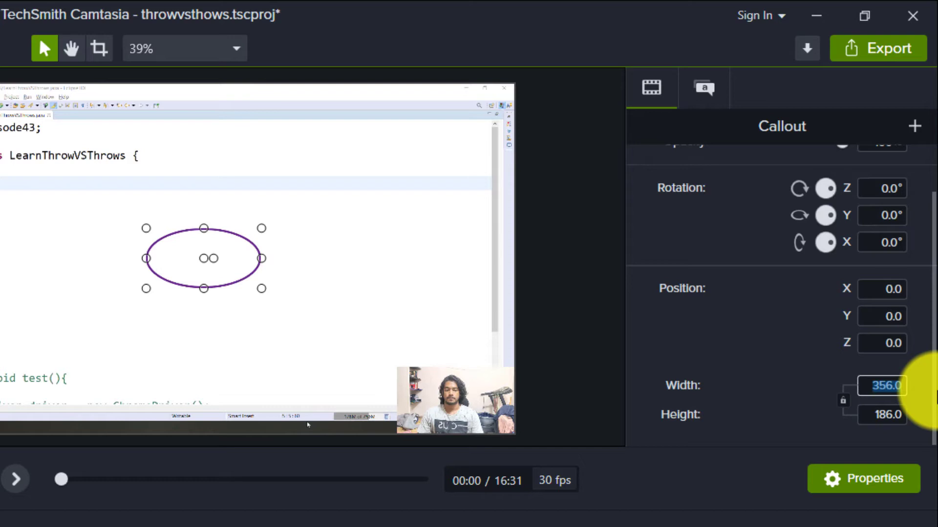
text(3)
text(50)
key(Tab)
text(350)
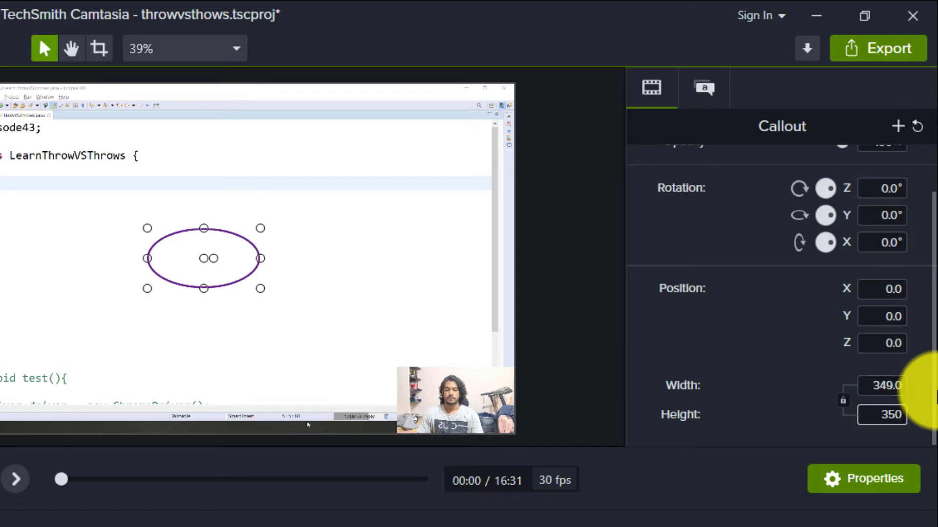
key(Return)
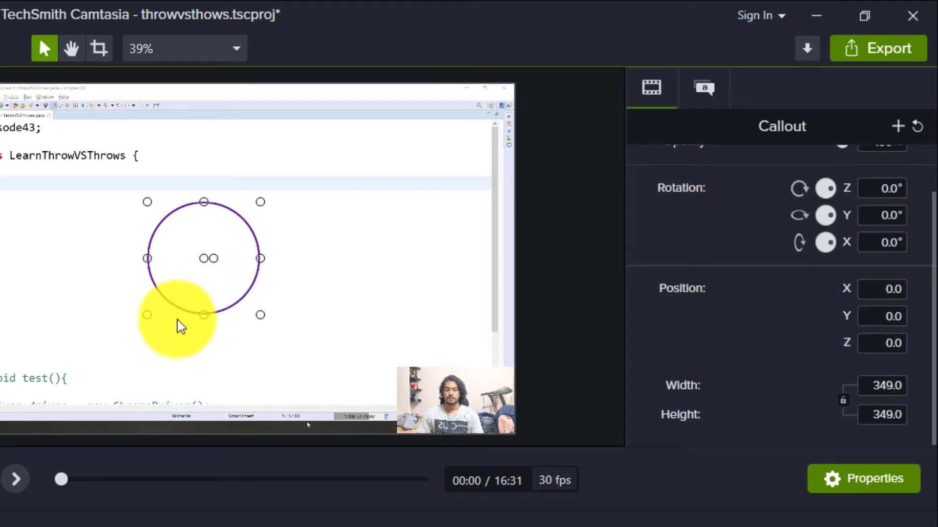
- Drag the circle onto the bottom-right webcam and stretch its Track 3 clip to the recording's full length
mouse_move(217, 296)
mouse_down()
mouse_move(315, 348)
mouse_move(658, 245)
mouse_up()
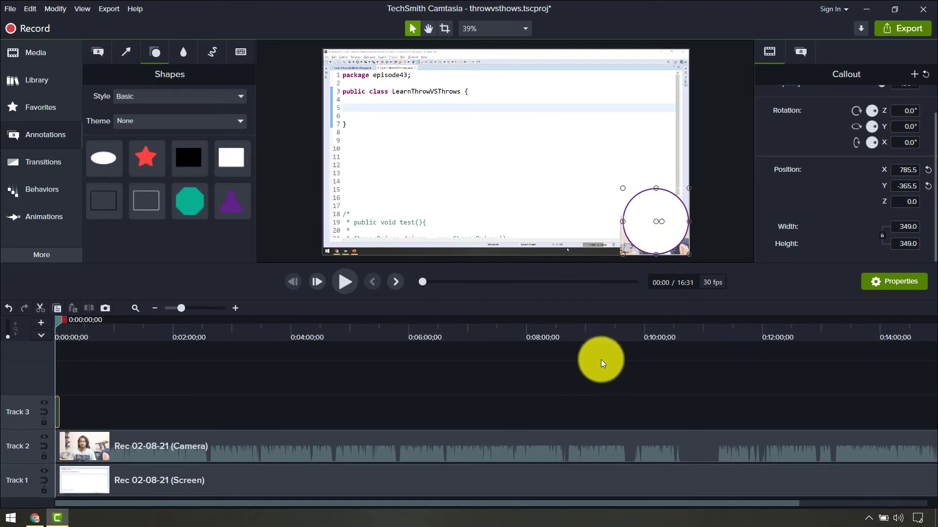
scroll(225, 368, down, 1)
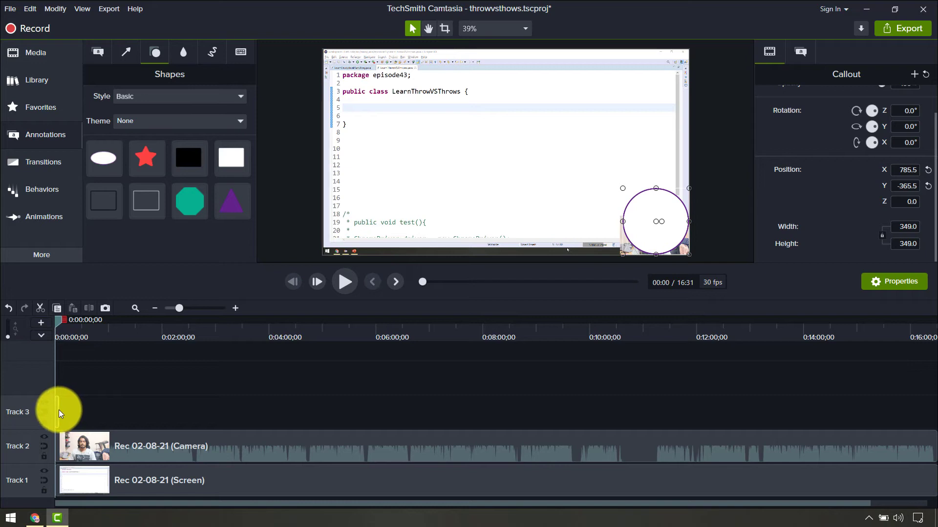
mouse_move(59, 411)
mouse_down()
mouse_move(159, 422)
mouse_move(289, 399)
mouse_up()
scroll(289, 399, down, 1)
mouse_move(205, 411)
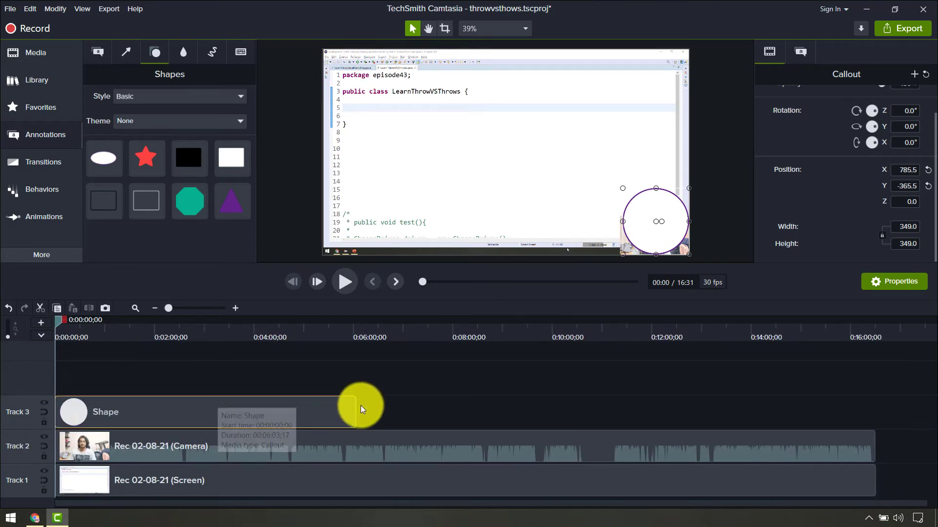
drag(355, 406, 873, 416)
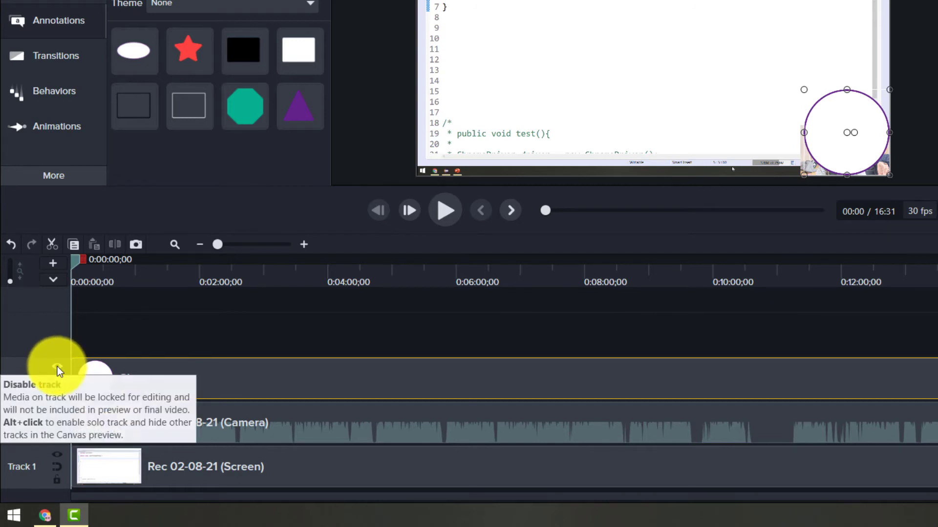
- Apply an Alpha track matte on Track 3, lock that track, and select the camera clip
click(58, 367)
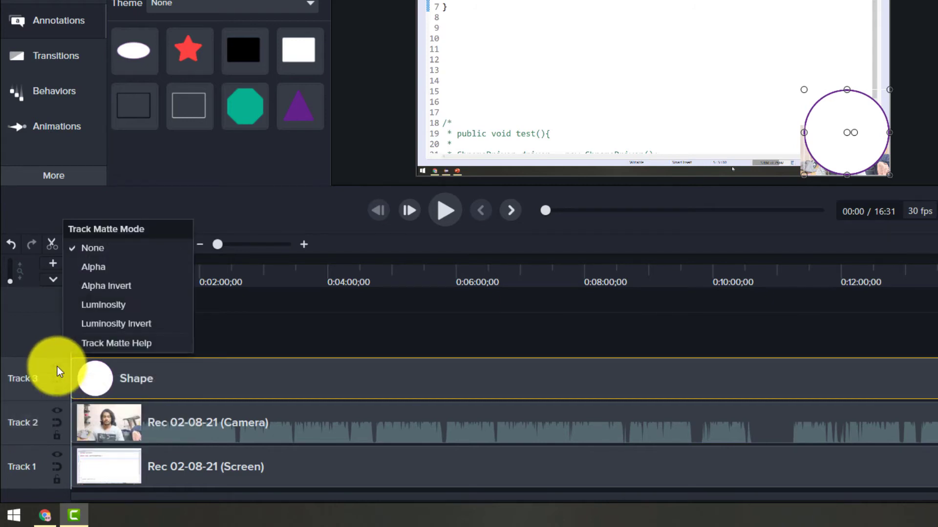
click(151, 267)
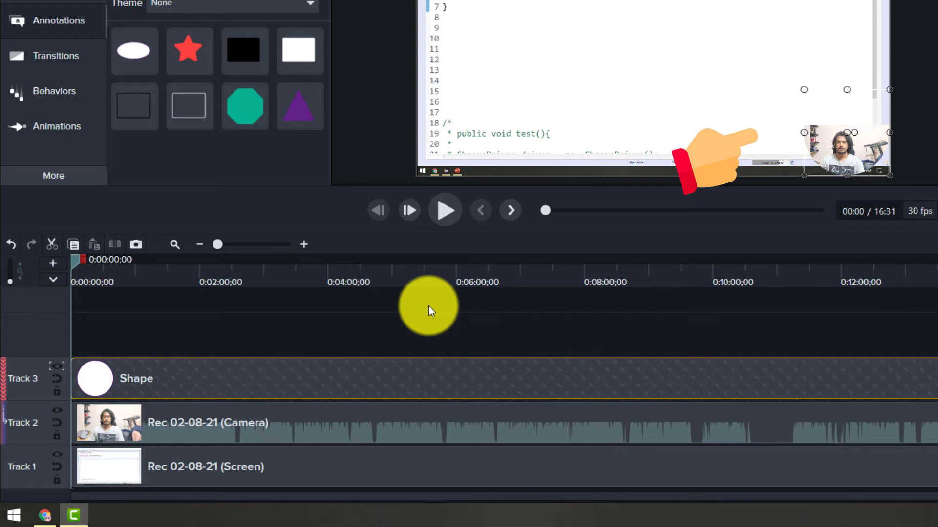
click(57, 391)
click(872, 138)
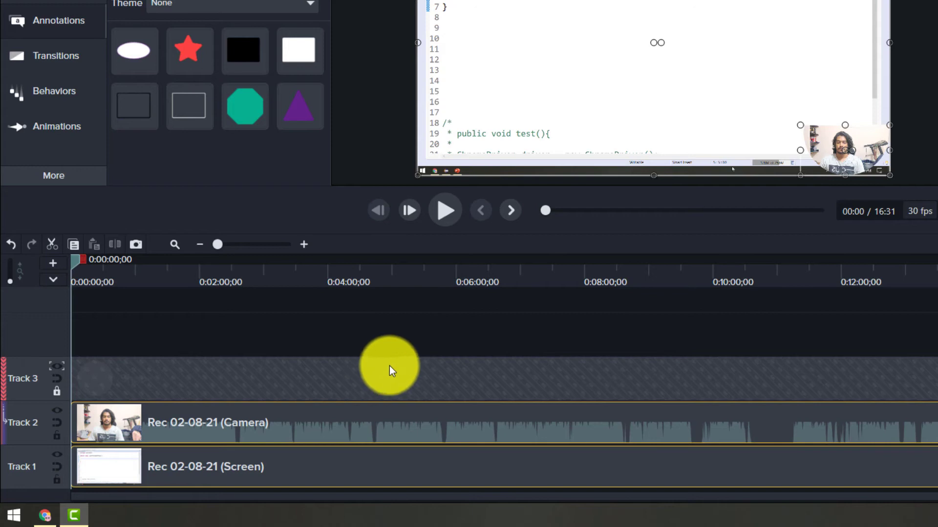
click(465, 322)
click(252, 428)
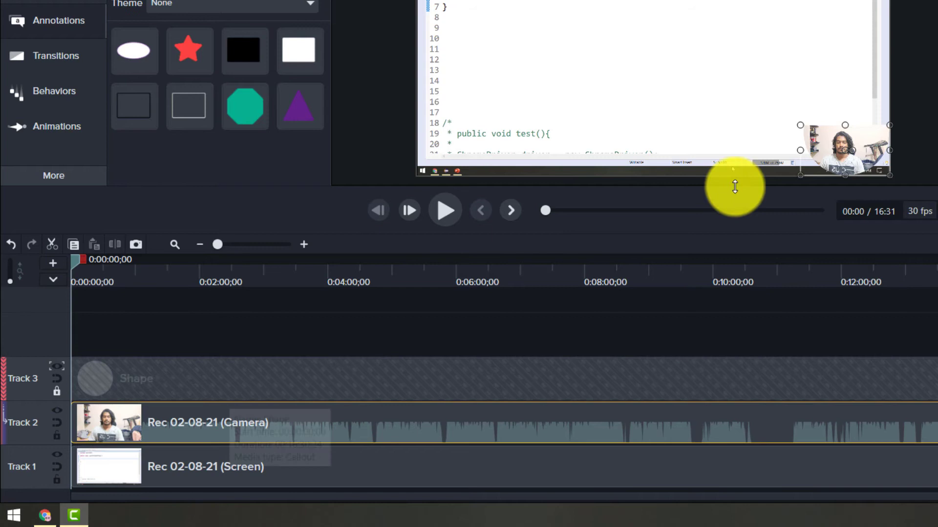
- Resize and reposition the camera clip so the presenter's face sits centred in the corner circle
drag(800, 125, 705, 62)
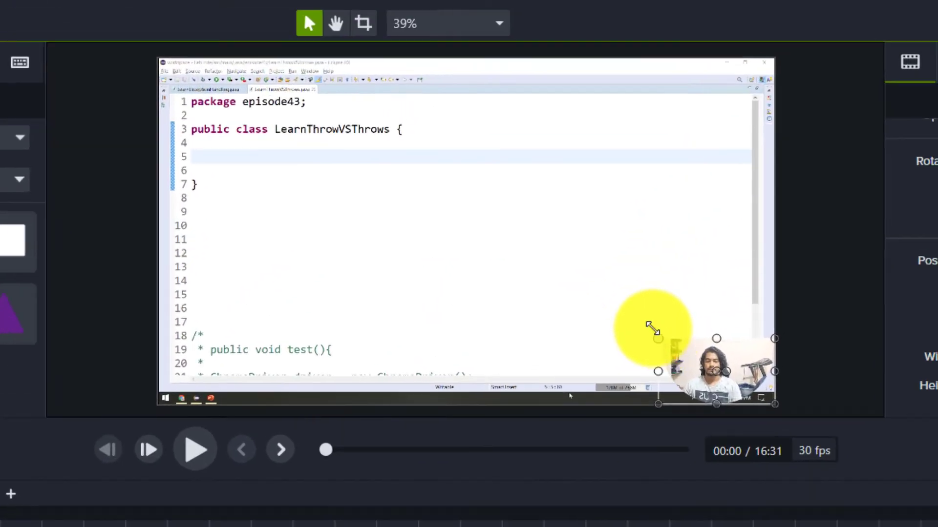
drag(535, 257, 509, 237)
mouse_move(554, 298)
mouse_down()
mouse_move(629, 312)
mouse_move(659, 335)
mouse_up()
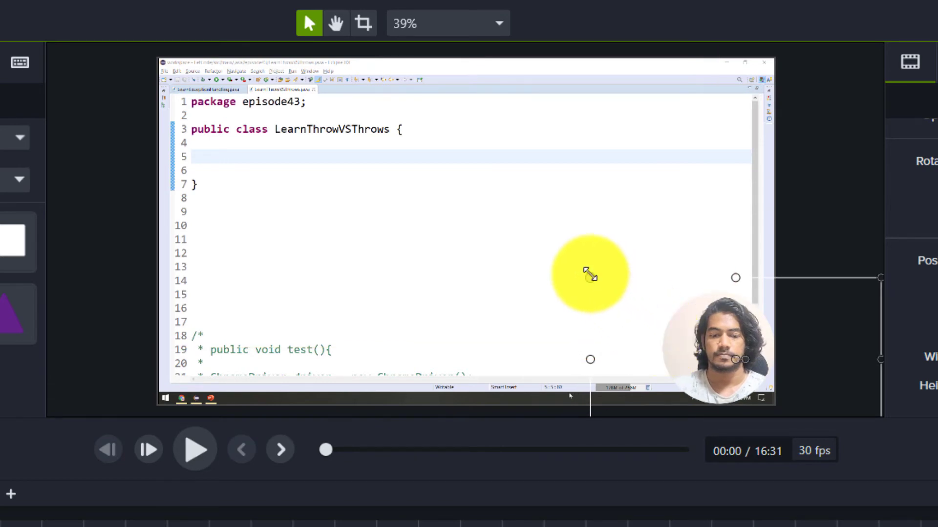
drag(590, 275, 617, 314)
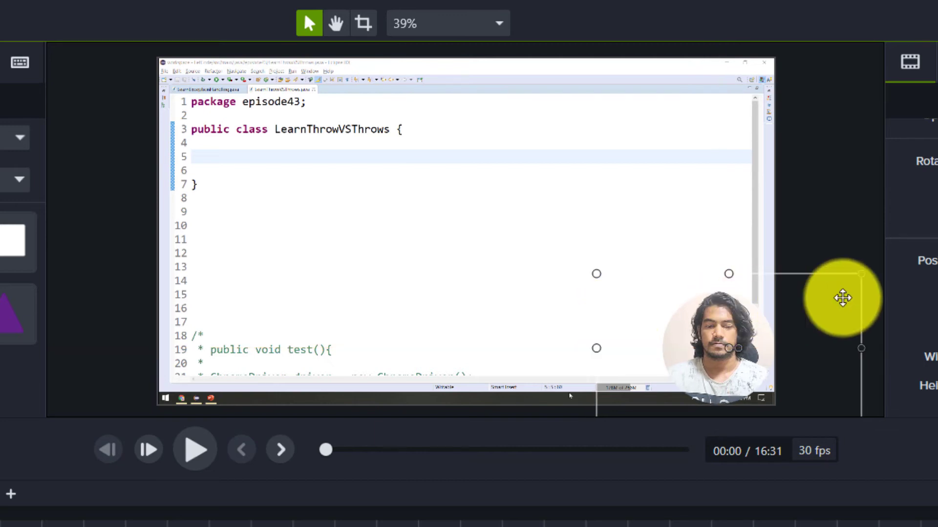
mouse_move(843, 298)
mouse_down()
mouse_move(827, 307)
mouse_move(829, 325)
mouse_up()
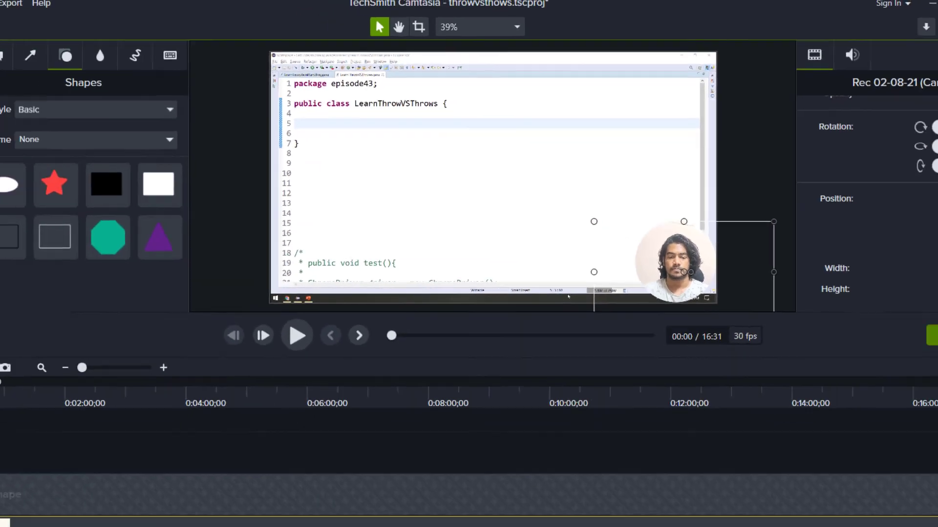
- Scrub through the recording and nudge the webcam right to Position X 829.3
drag(73, 317, 534, 327)
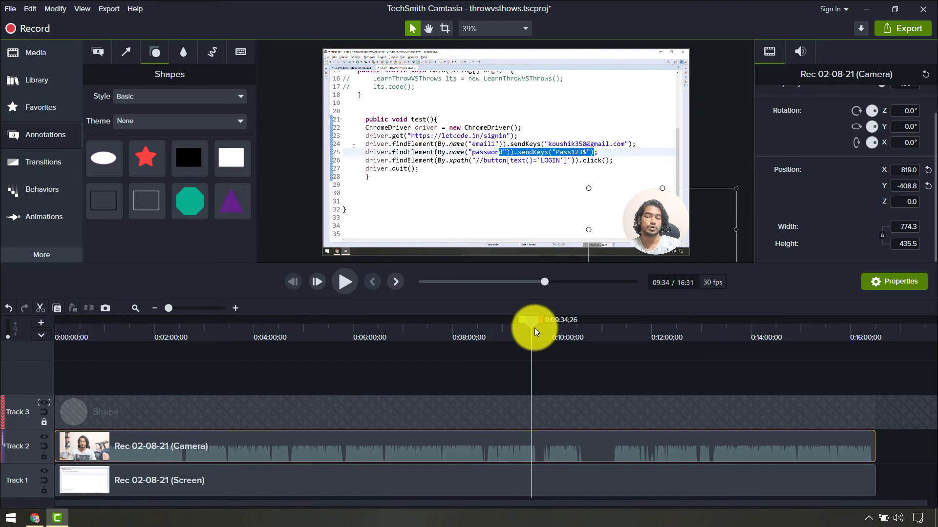
drag(706, 222, 709, 223)
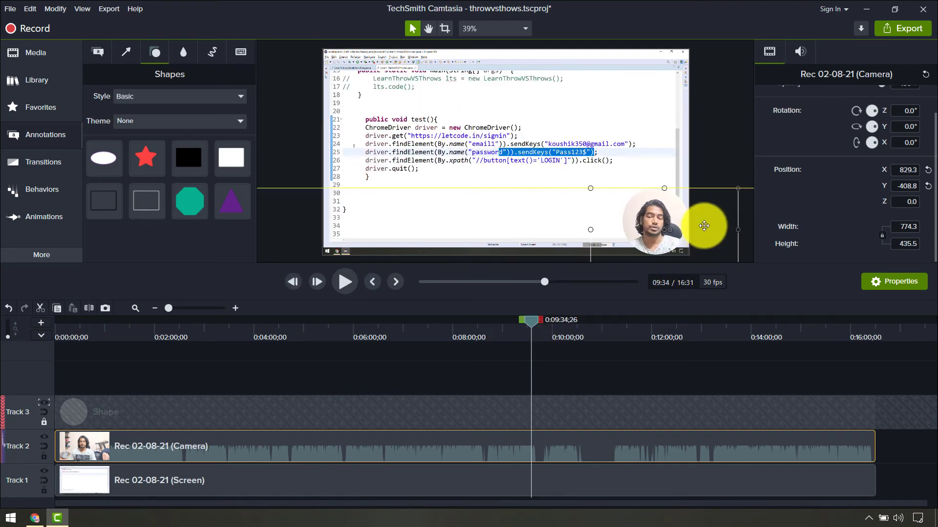
mouse_move(533, 327)
mouse_down()
mouse_move(760, 338)
mouse_move(874, 368)
mouse_up()
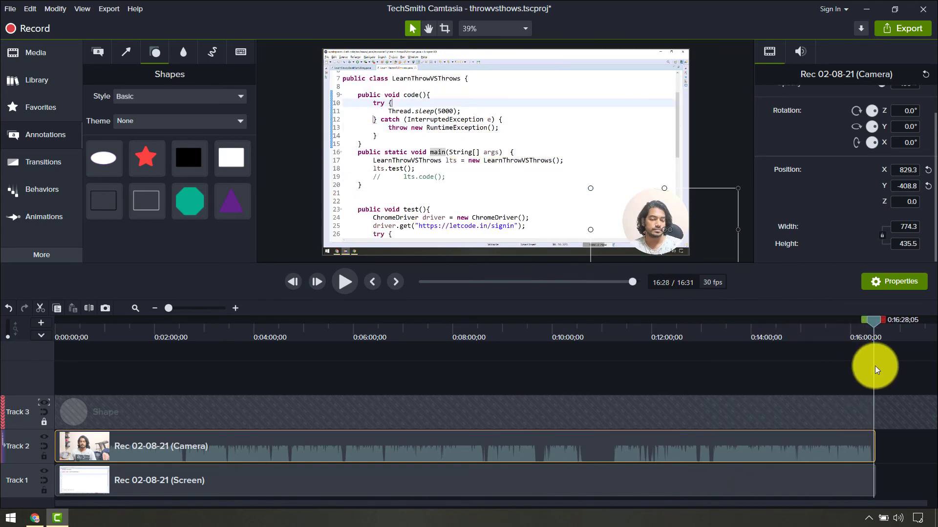
drag(875, 366, 24, 348)
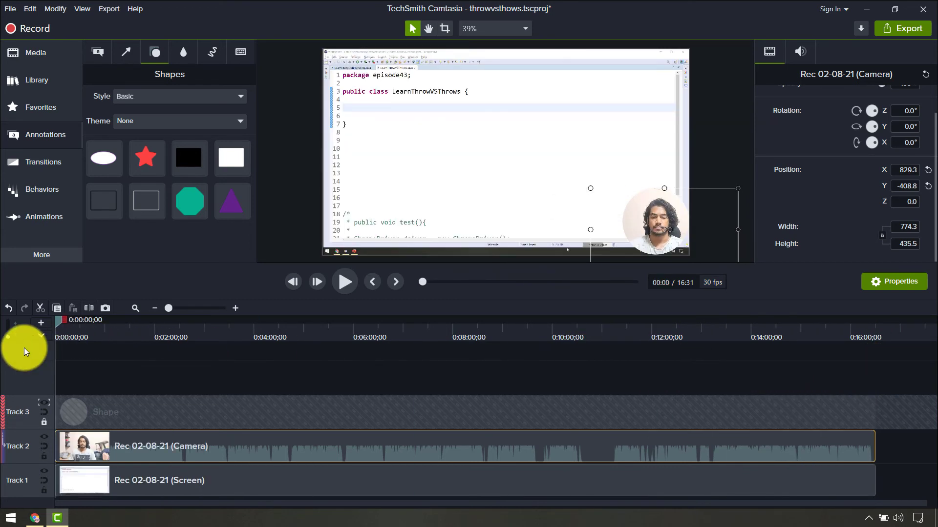
click(138, 6)
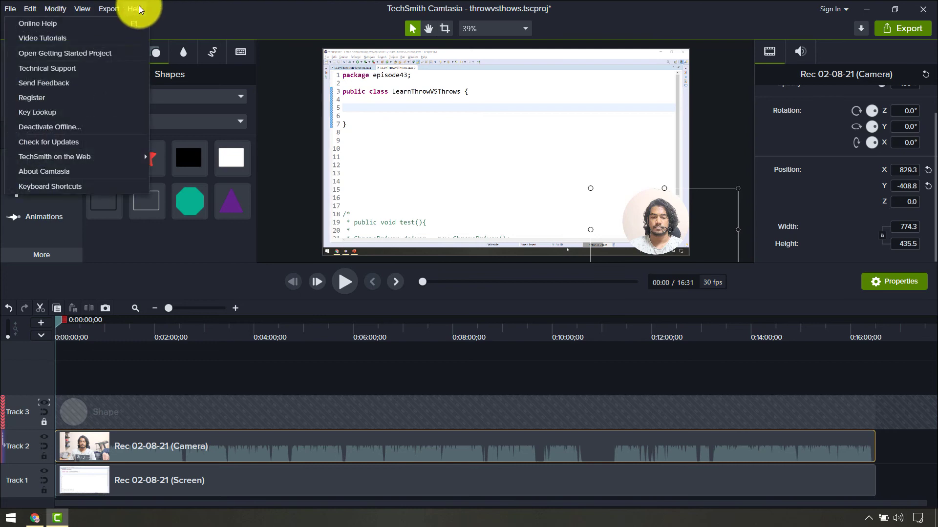
click(97, 182)
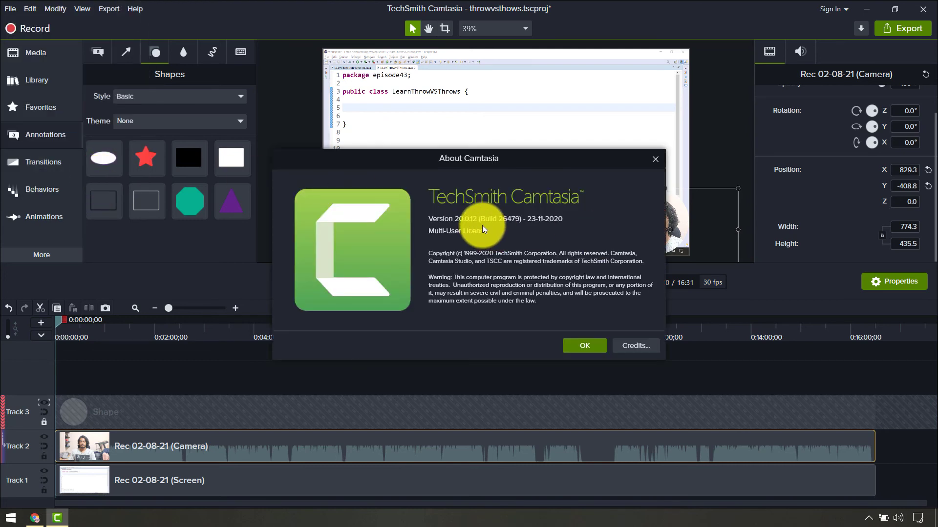
click(654, 160)
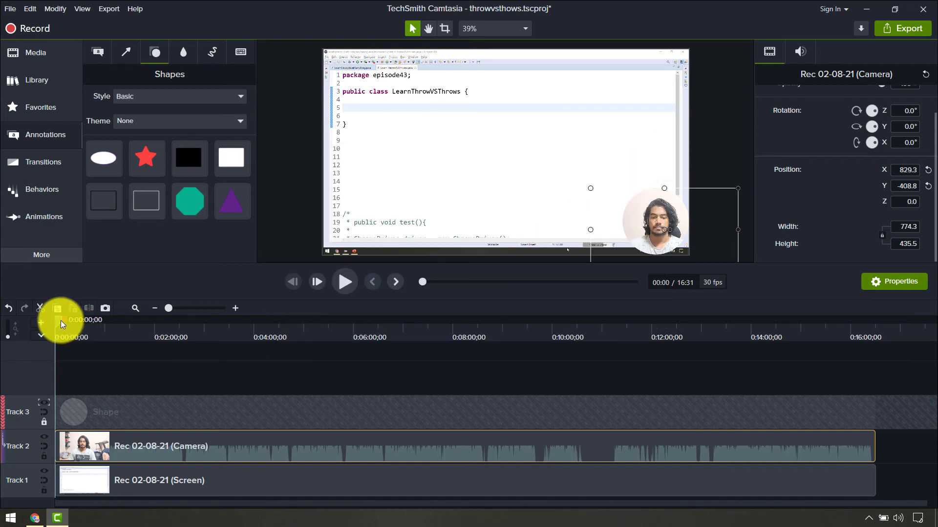
mouse_move(61, 320)
mouse_down()
mouse_move(141, 331)
mouse_move(265, 319)
mouse_move(807, 331)
mouse_move(837, 342)
mouse_move(21, 315)
mouse_up()
click(191, 184)
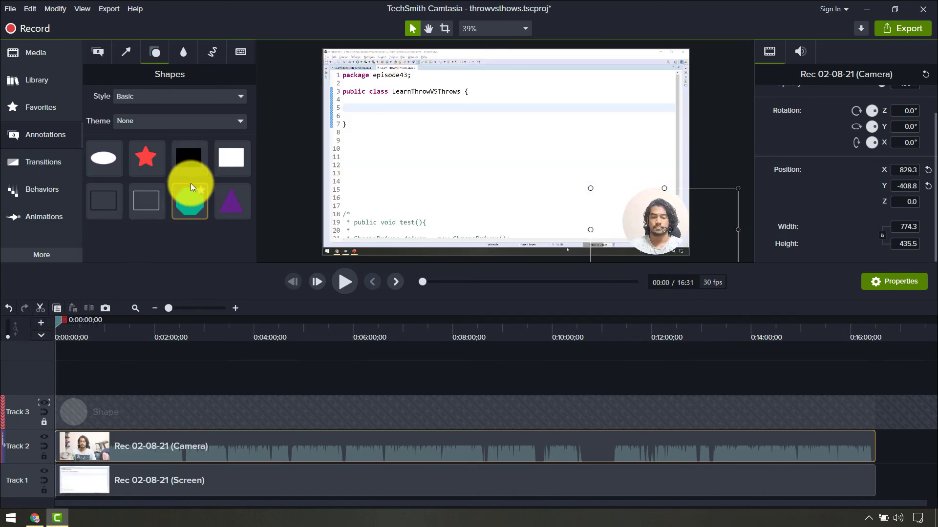
mouse_move(146, 158)
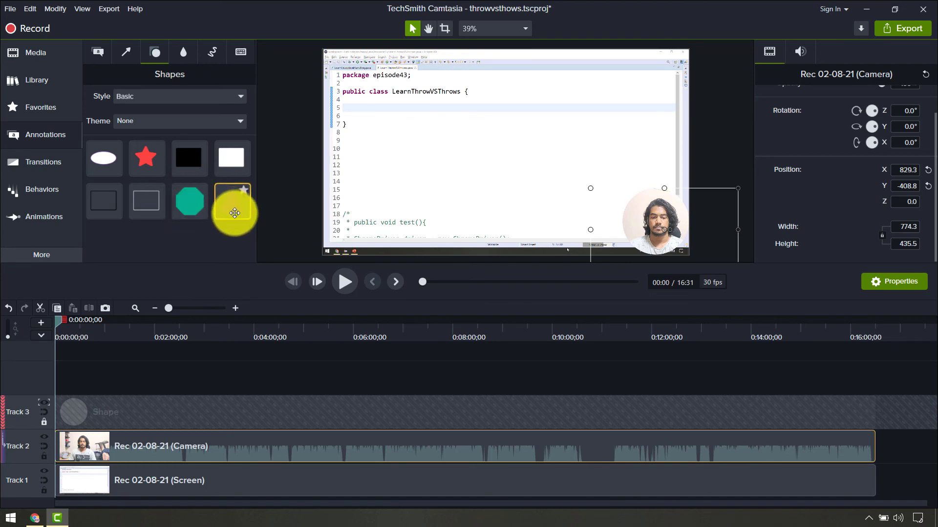
click(135, 168)
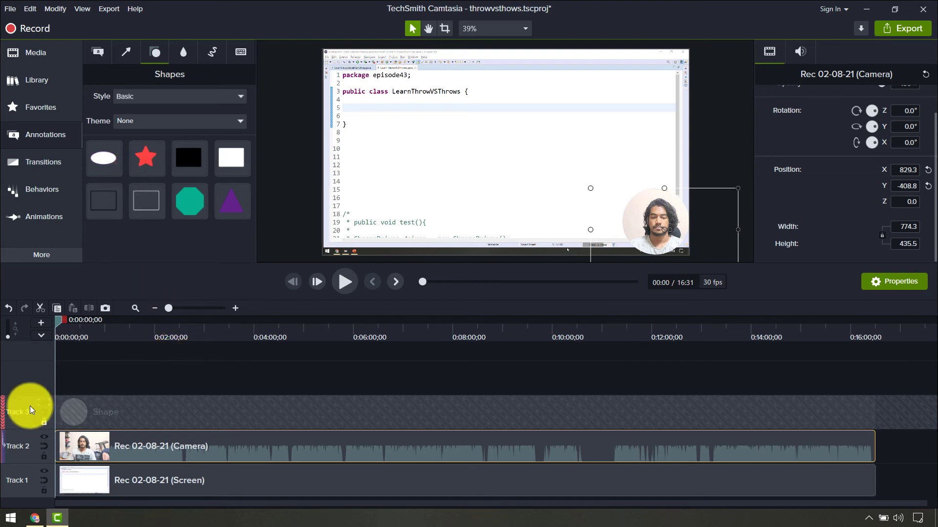
click(46, 403)
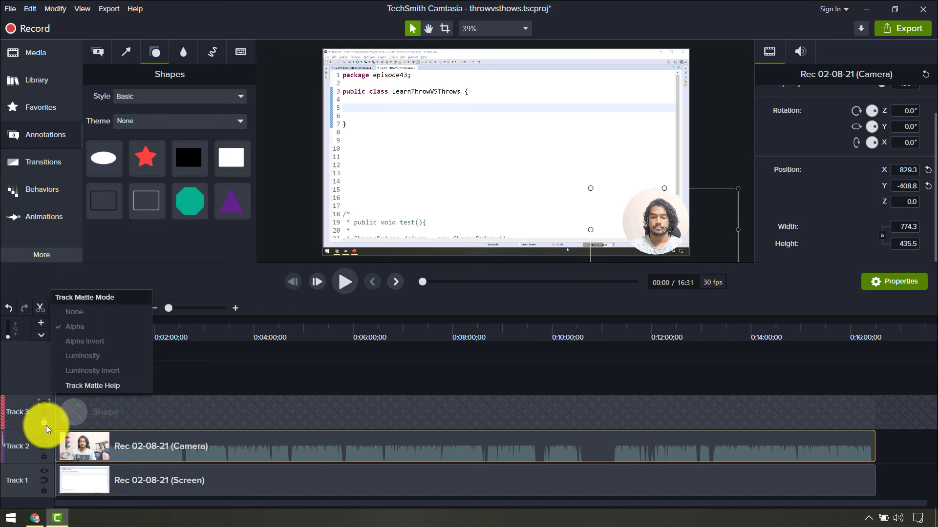
click(260, 364)
click(146, 445)
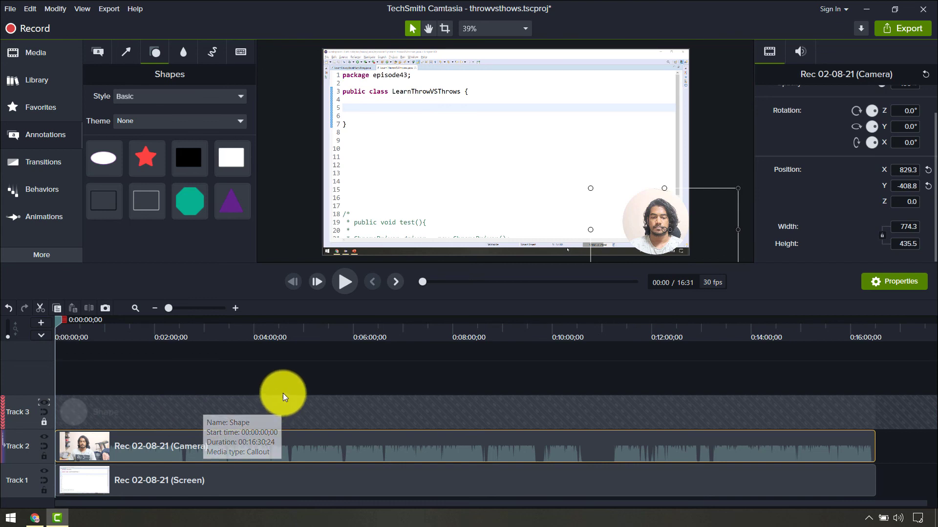
click(291, 379)
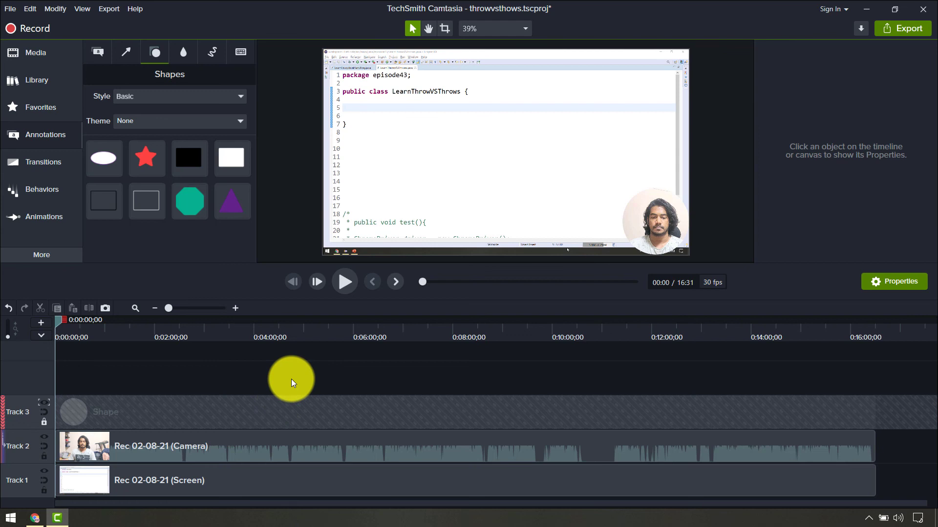